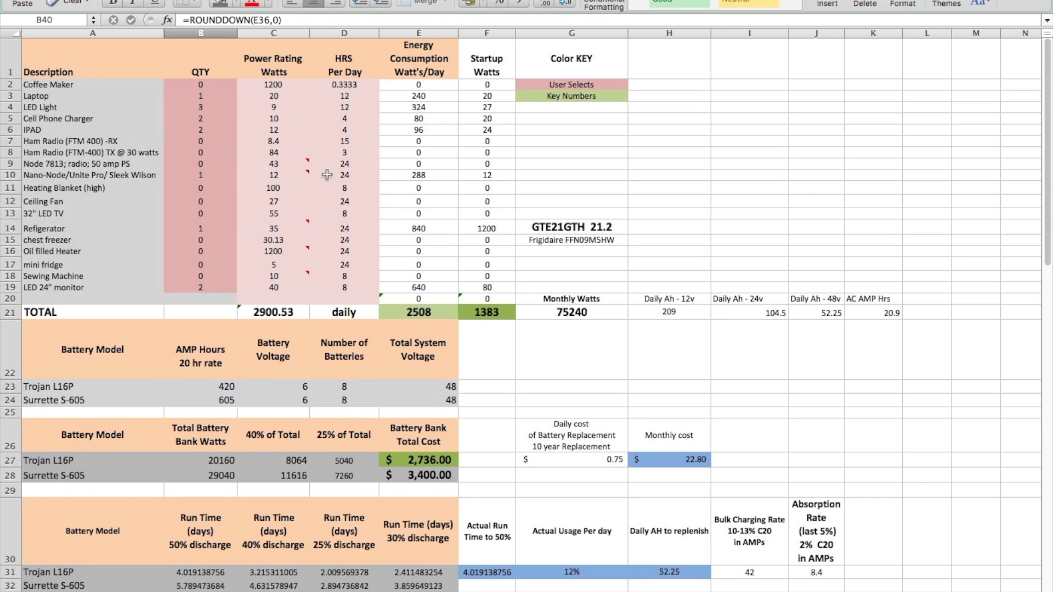
# Step: Review the appliance load table's quantities, power ratings and daily hours, from the coffee maker down to the 24" monitor
pyautogui.click(355, 96)
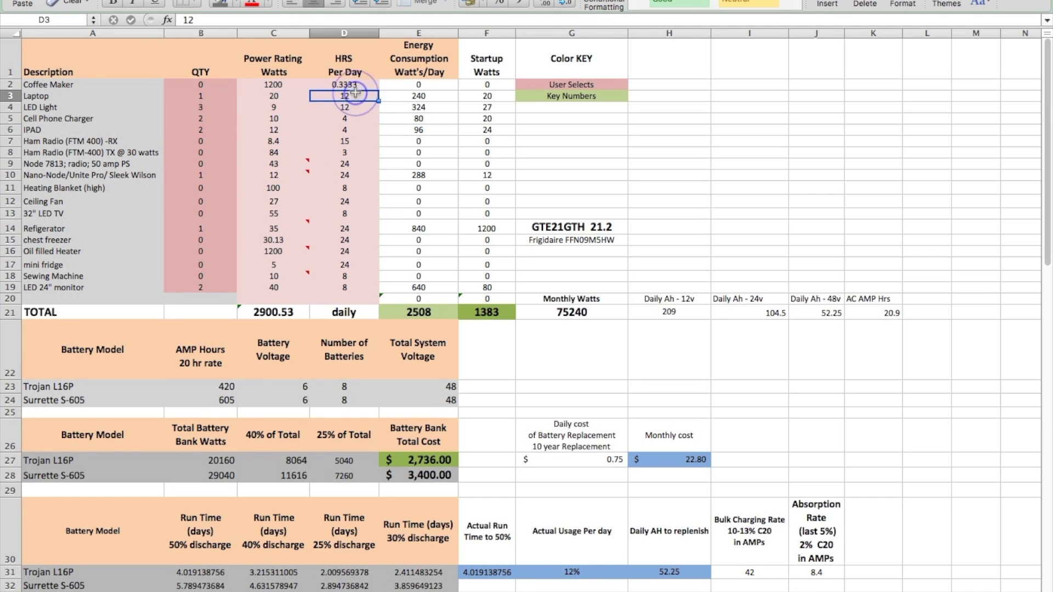
pyautogui.click(287, 86)
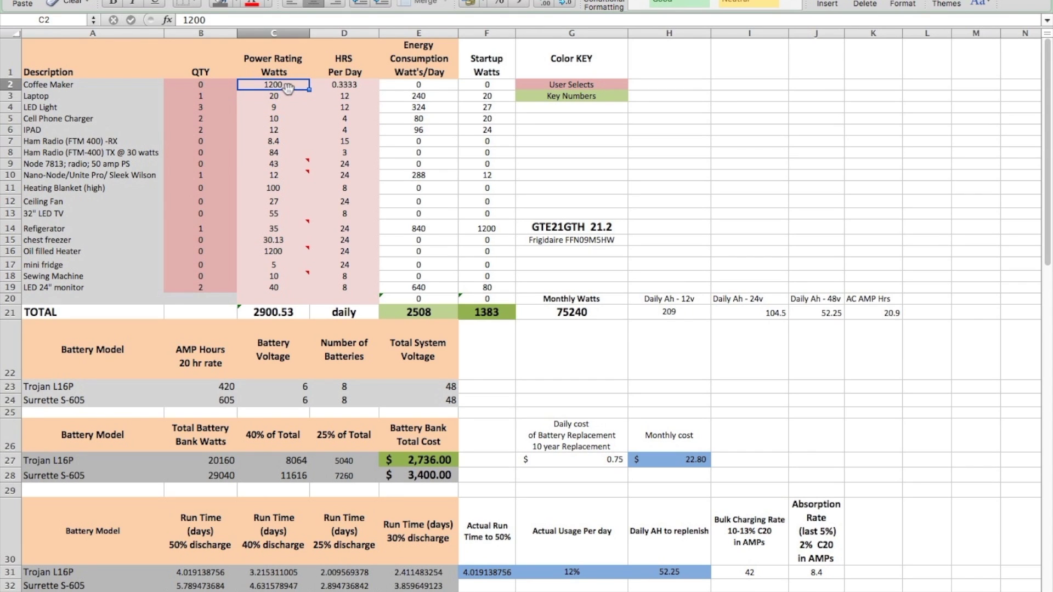
pyautogui.moveTo(288, 280)
pyautogui.click(274, 287)
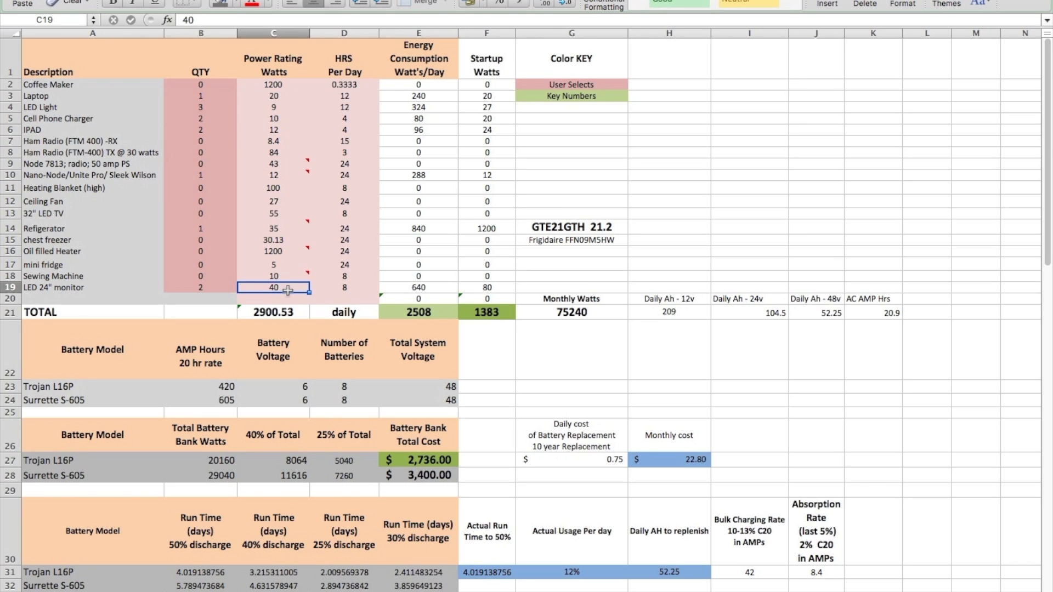
pyautogui.click(273, 249)
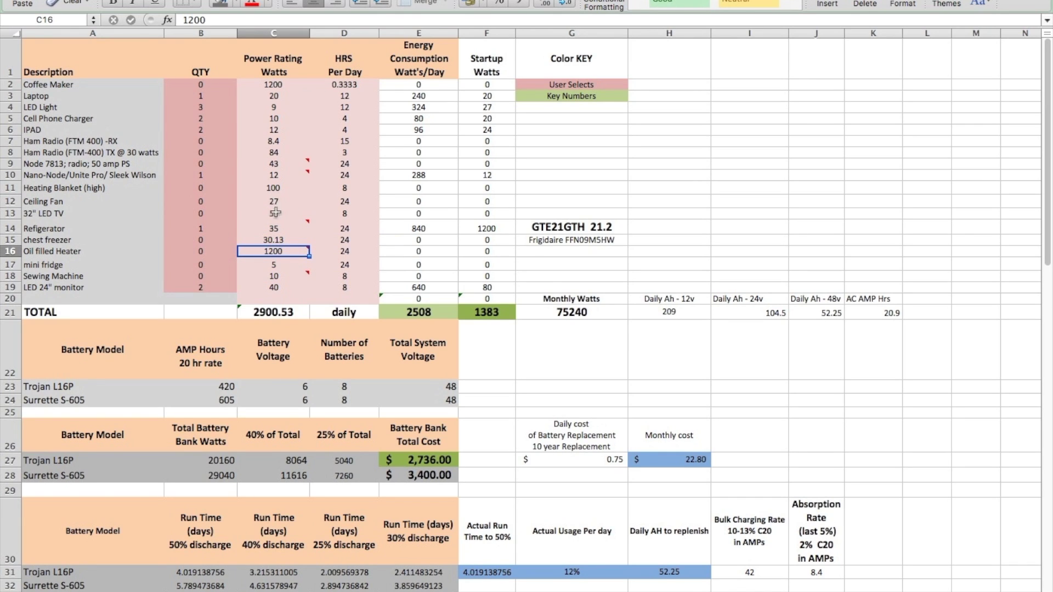
pyautogui.click(218, 128)
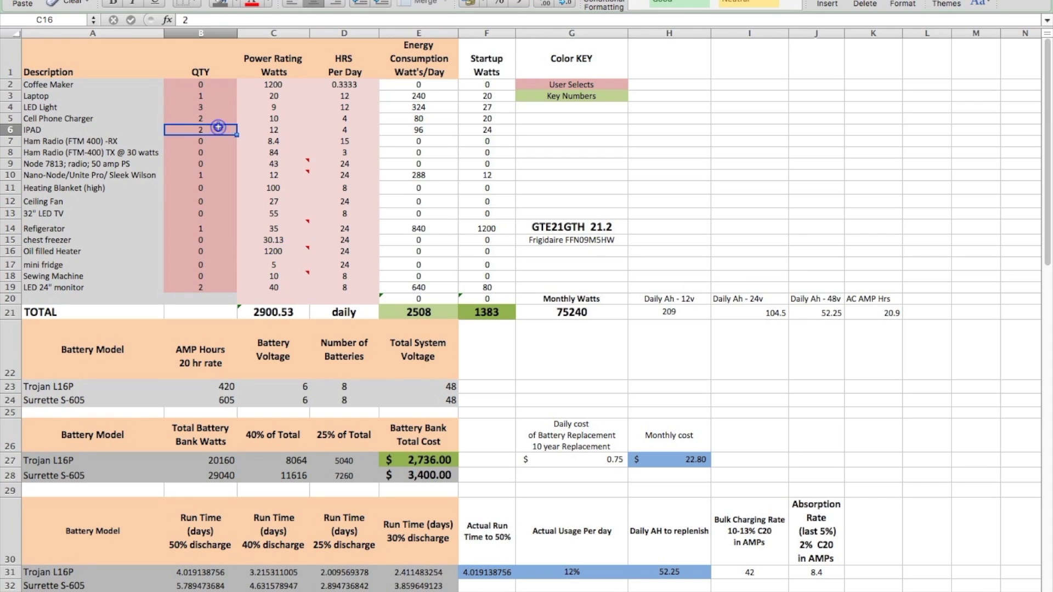
pyautogui.click(289, 145)
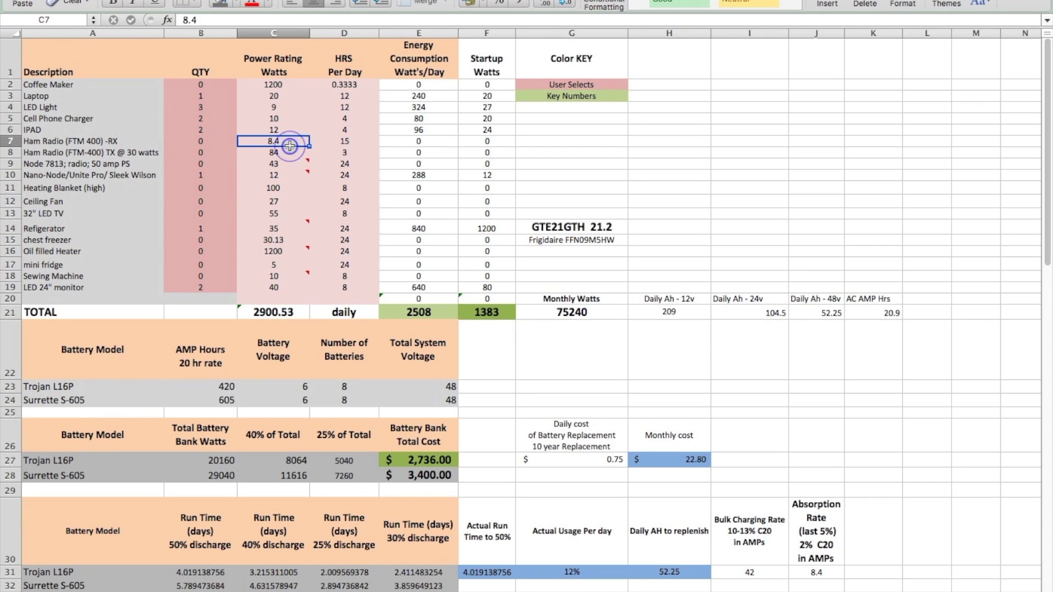
pyautogui.click(343, 150)
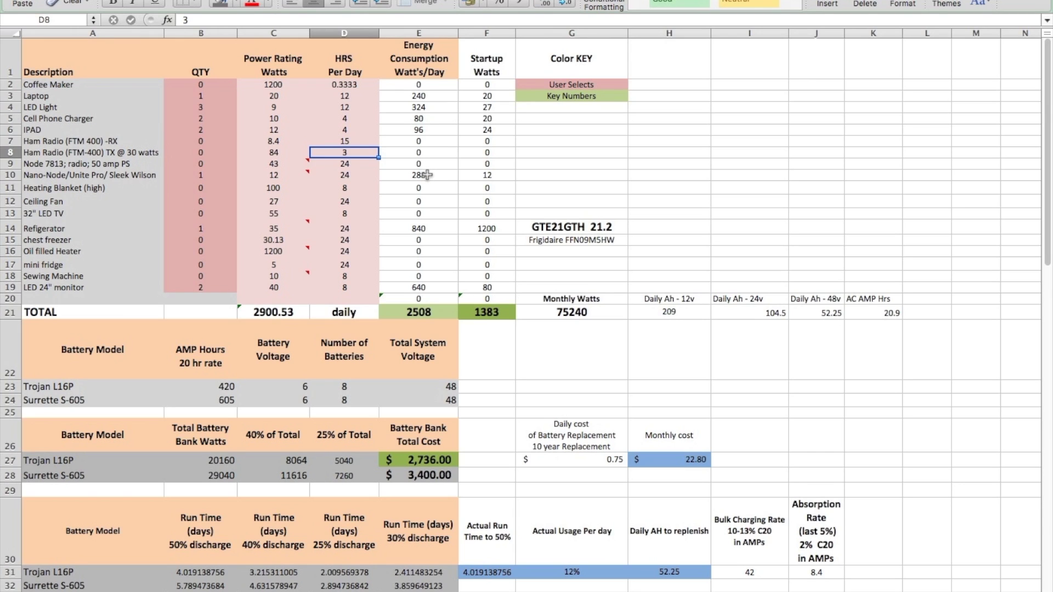
# Step: Examine how the laptop's daily energy consumption is calculated, including the total daily watts for all appliances
pyautogui.click(354, 97)
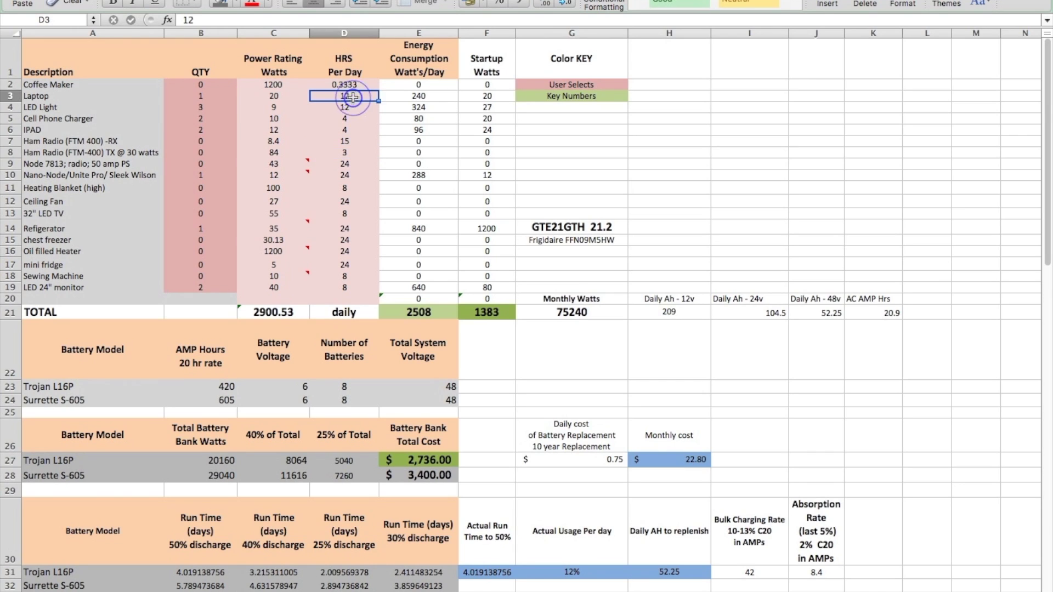
pyautogui.click(266, 97)
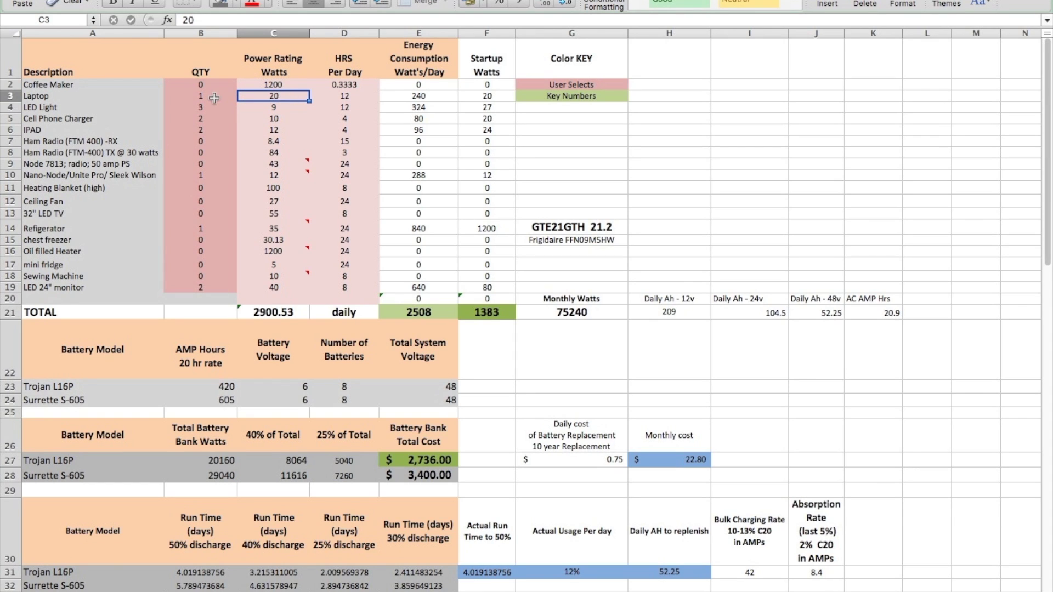
pyautogui.click(361, 99)
pyautogui.click(435, 98)
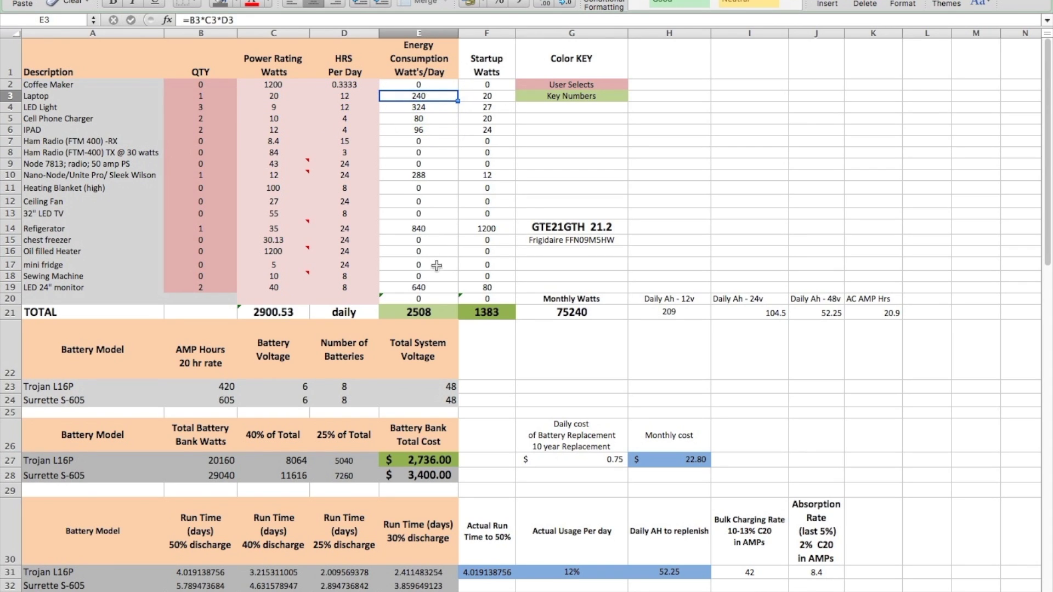
pyautogui.click(432, 312)
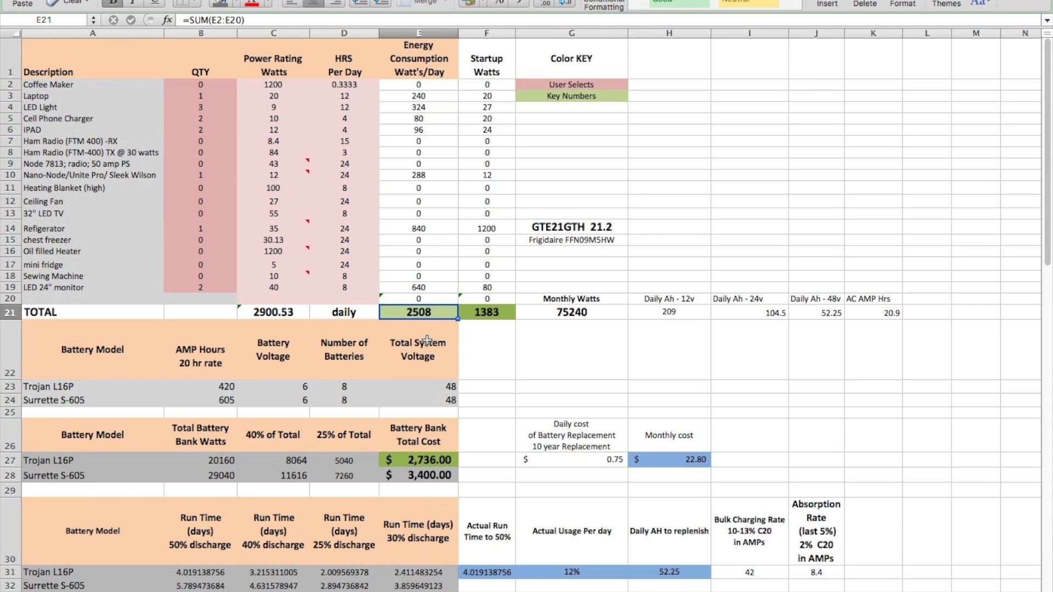
# Step: Examine the Trojan L16P's battery voltage and the formula for its total system voltage
pyautogui.scroll(-2, 426, 340)
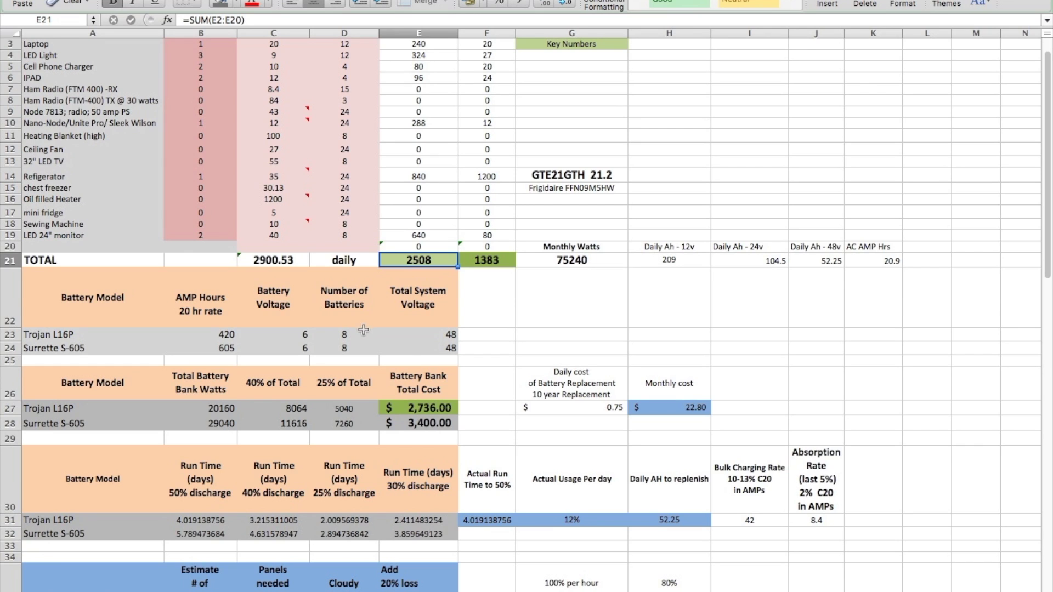
pyautogui.click(278, 339)
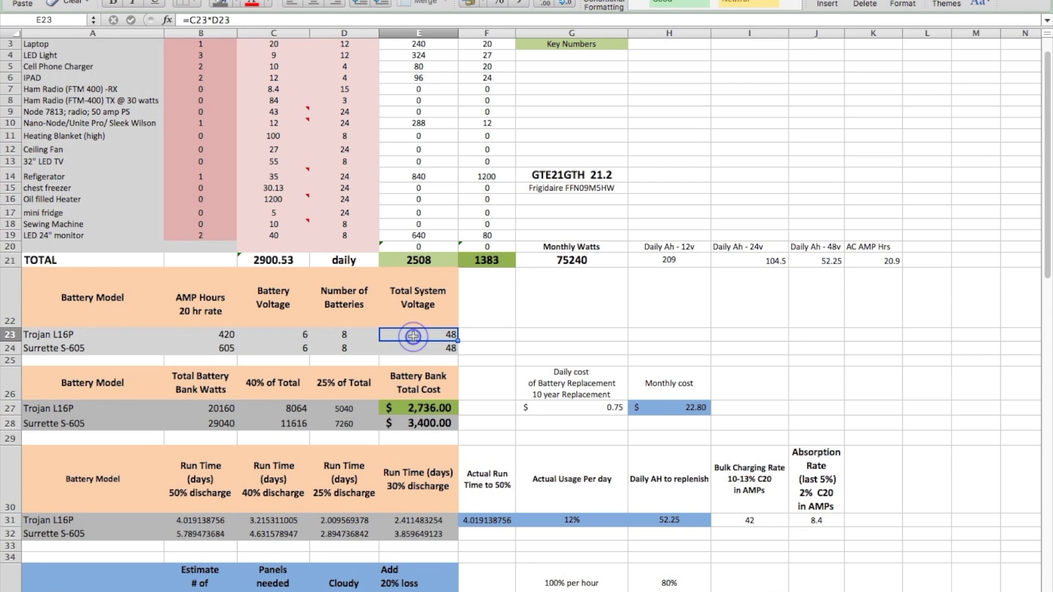
pyautogui.click(413, 336)
pyautogui.scroll(1, 290, 340)
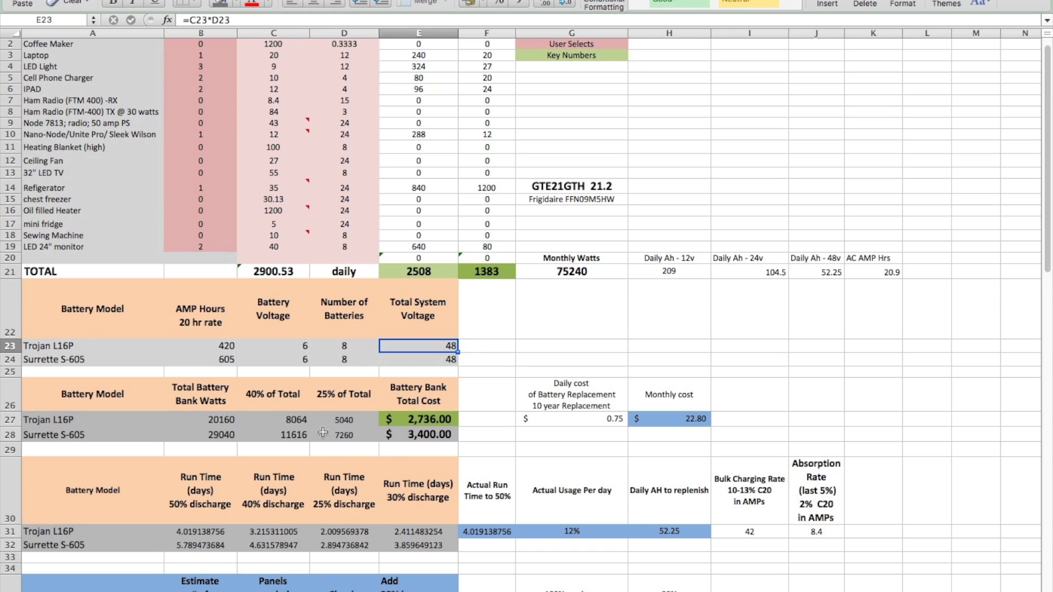
# Step: Examine the formulas for the Trojan L16P's total battery bank watts and its 40% and 25% shares
pyautogui.click(230, 420)
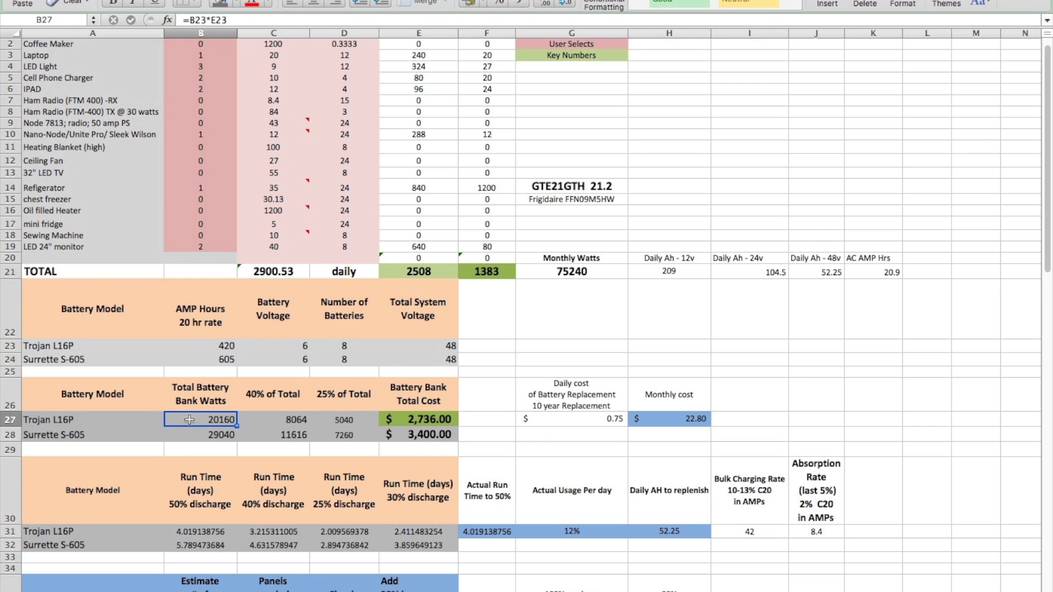
pyautogui.scroll(1, 248, 69)
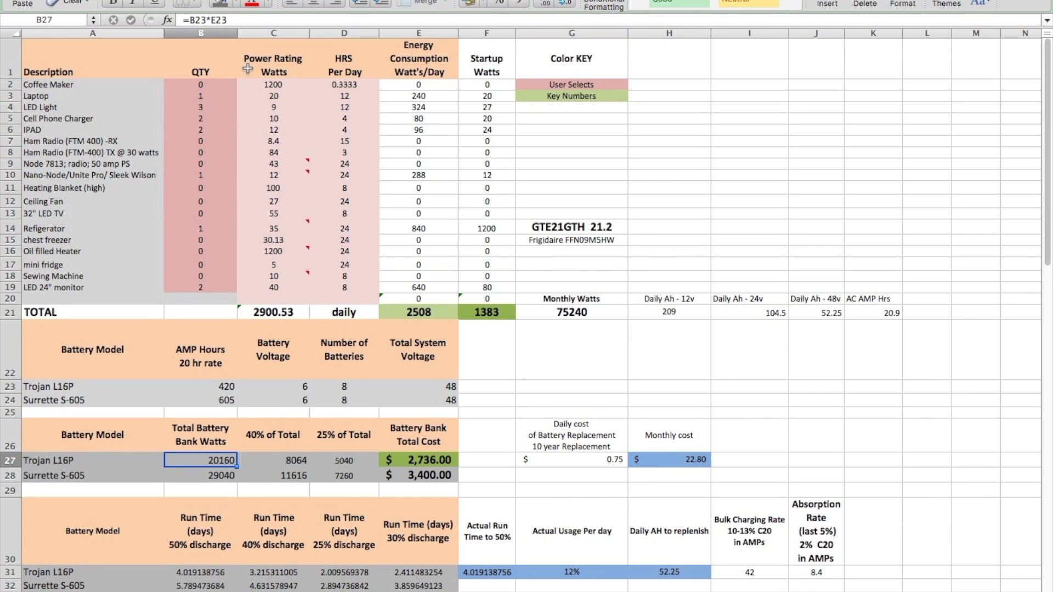
pyautogui.scroll(-2, 249, 69)
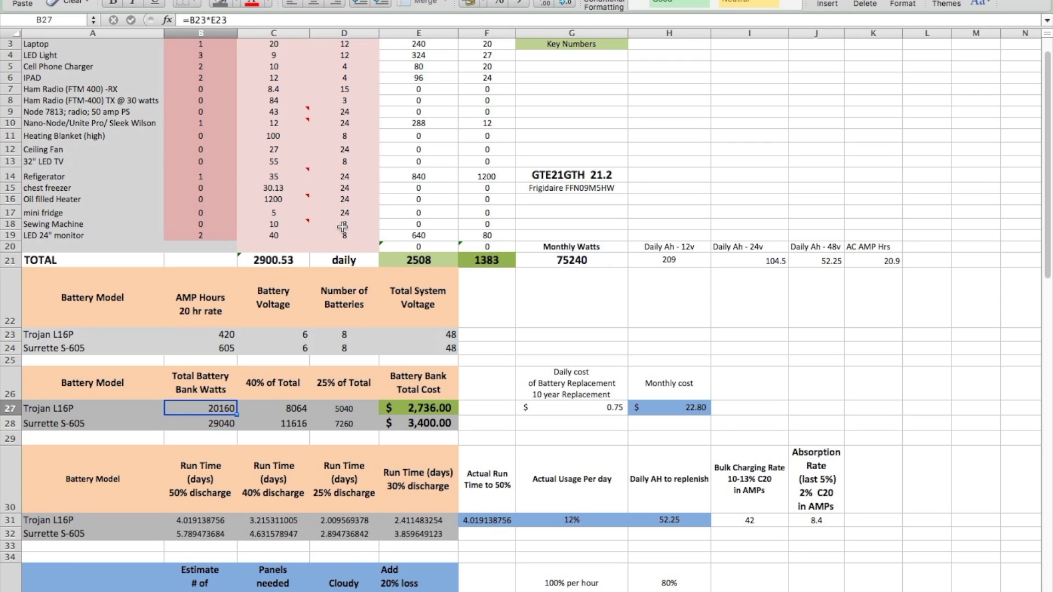
pyautogui.click(293, 409)
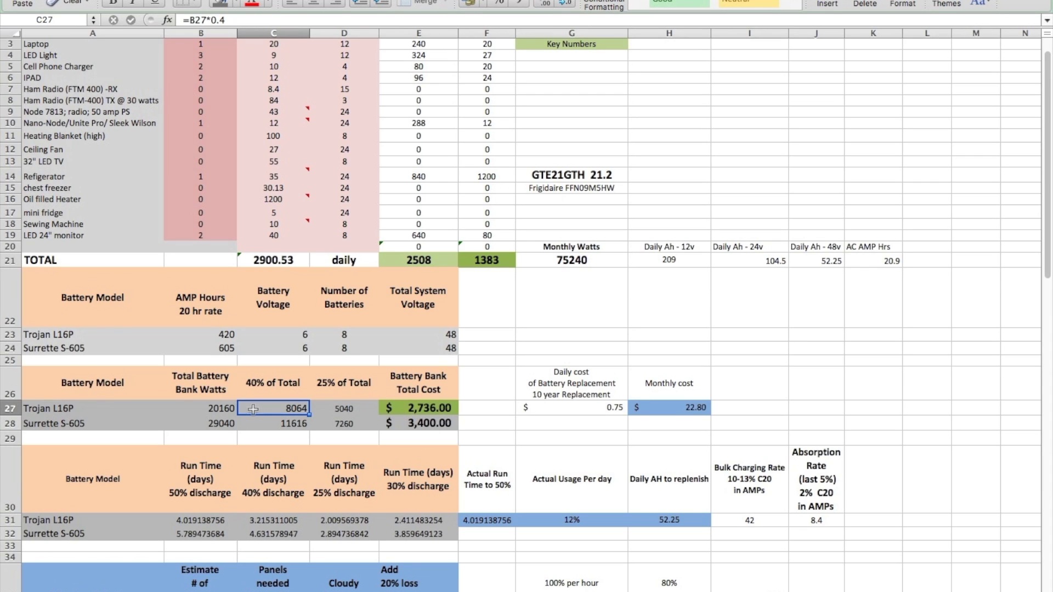
pyautogui.click(227, 410)
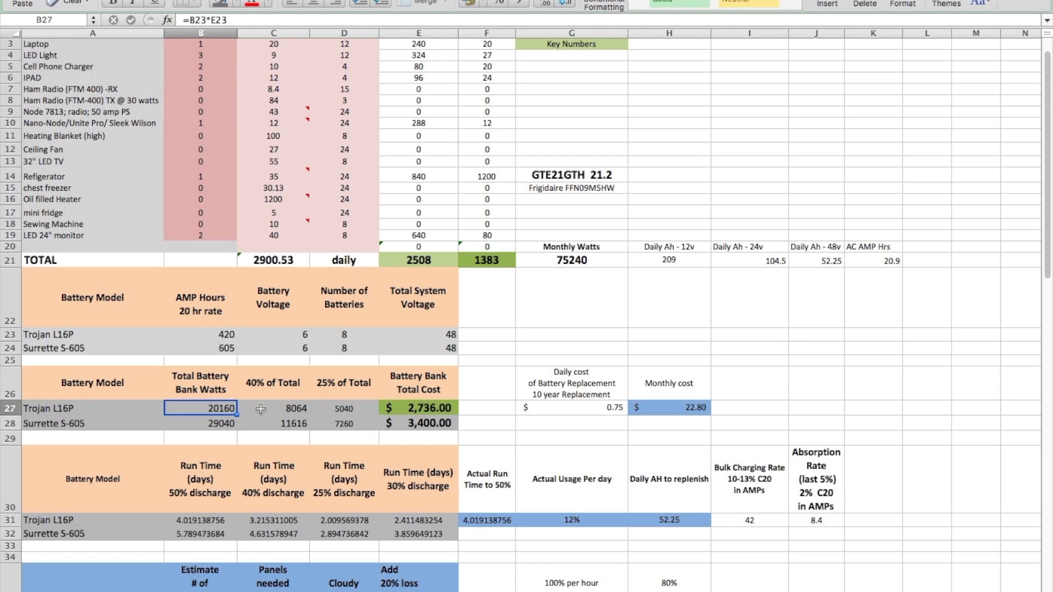
pyautogui.click(204, 408)
pyautogui.click(352, 413)
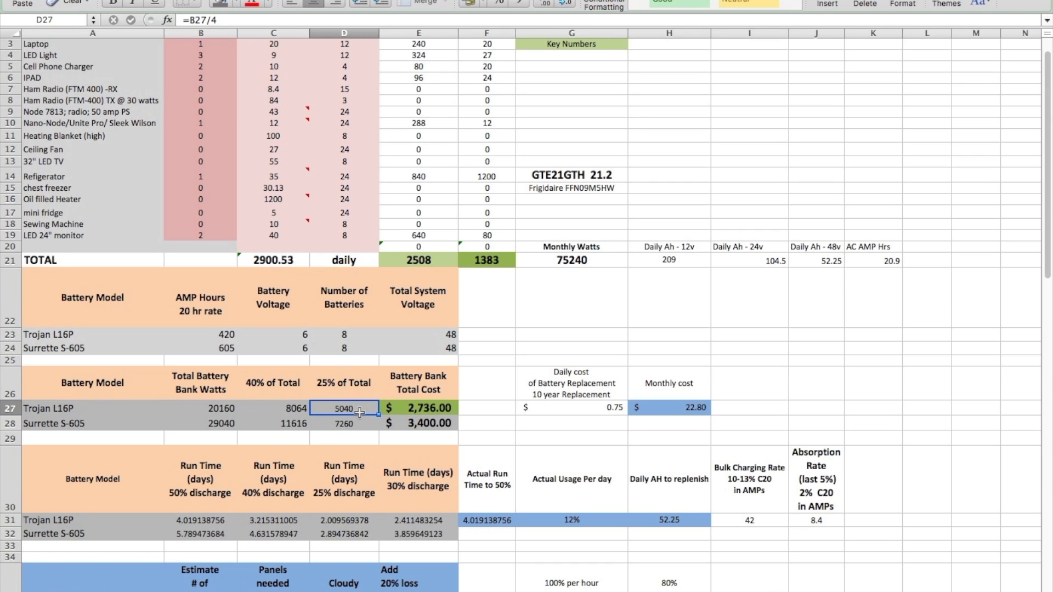
pyautogui.click(238, 20)
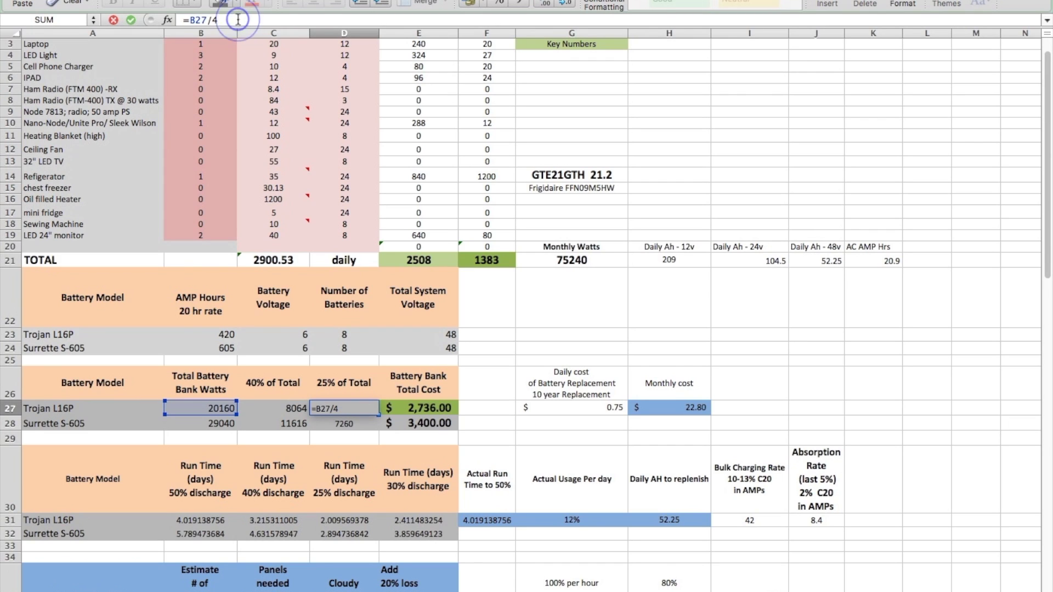
pyautogui.write('+')
pyautogui.click(349, 424)
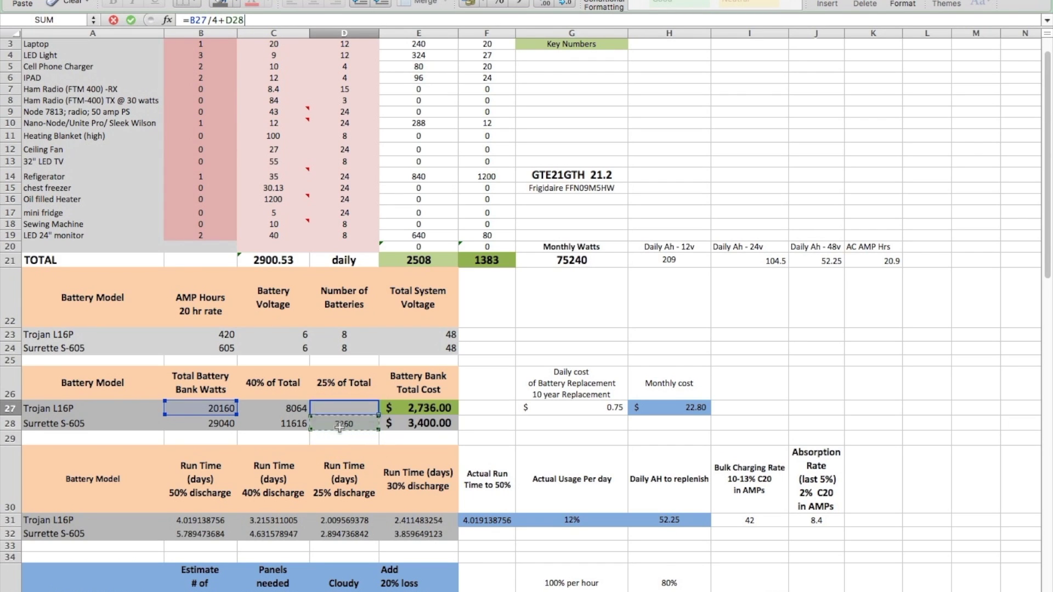
pyautogui.press('Escape')
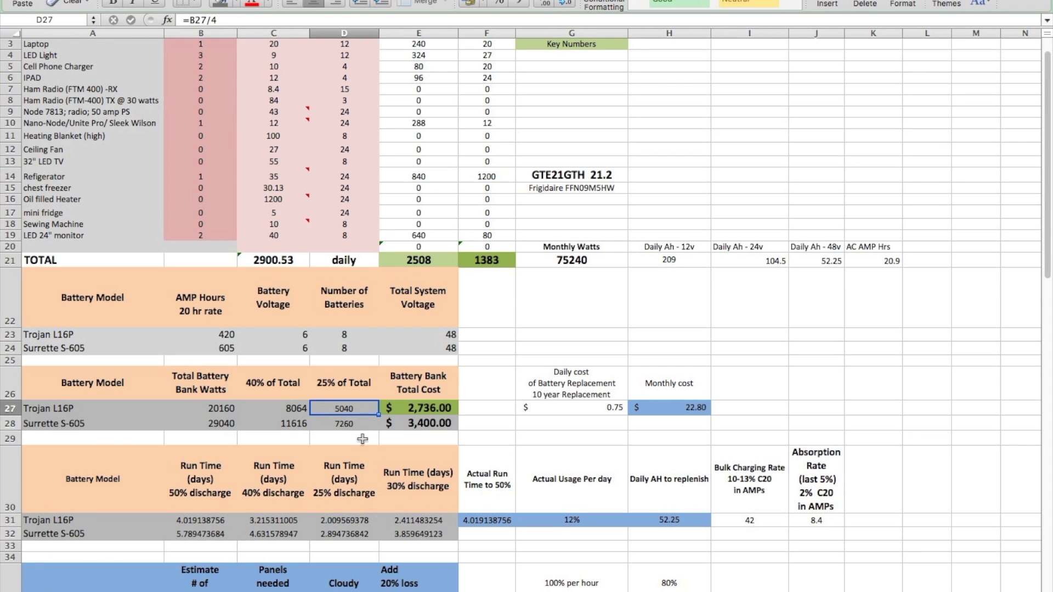
# Step: Examine the formula for the Trojan L16P's run time in days at 25% discharge
pyautogui.click(353, 525)
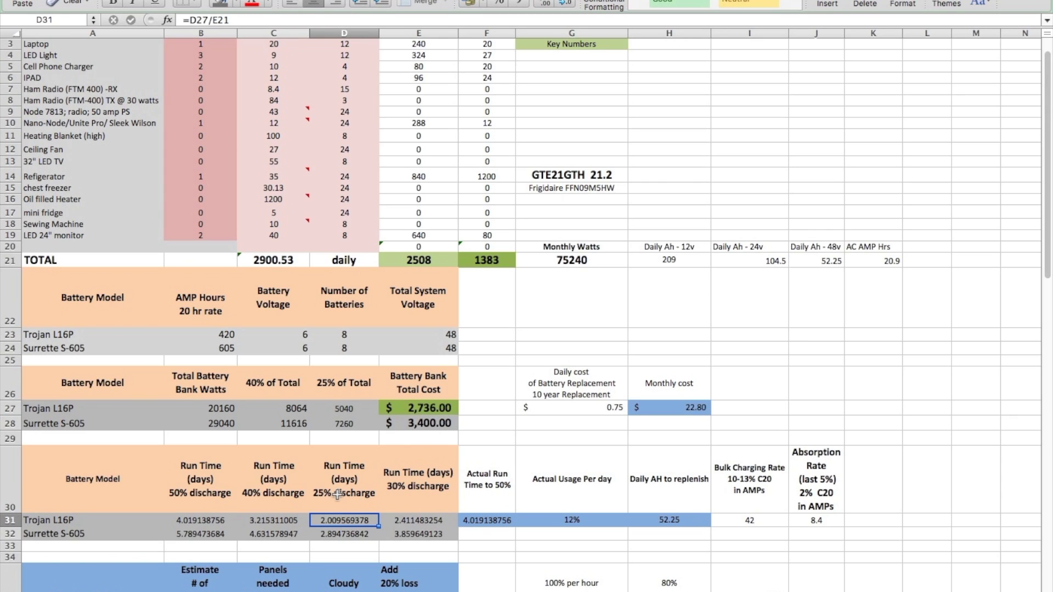
pyautogui.click(336, 521)
pyautogui.click(349, 520)
pyautogui.click(333, 523)
# Step: Examine how the estimated number of solar panels is derived from the daily watt total and the panel wattage
pyautogui.scroll(-5, 357, 522)
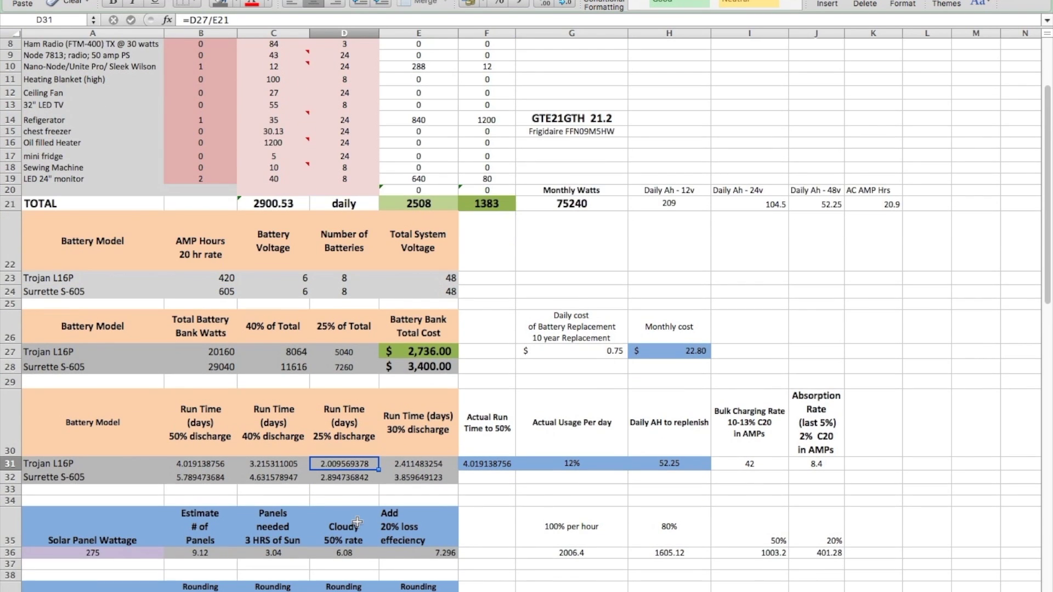
pyautogui.scroll(-3, 357, 522)
pyautogui.scroll(-1, 357, 522)
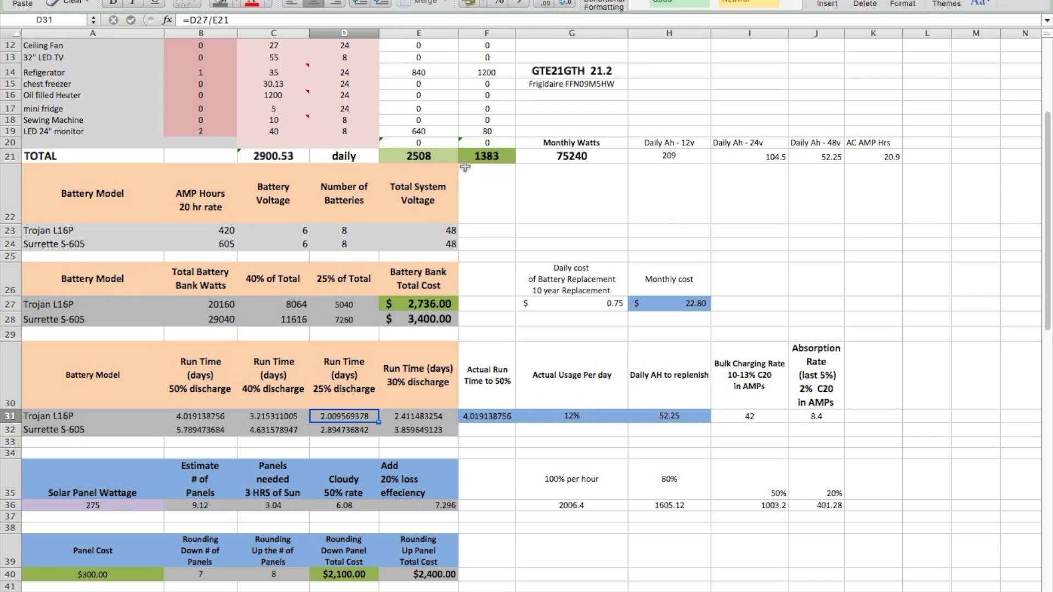
pyautogui.click(443, 156)
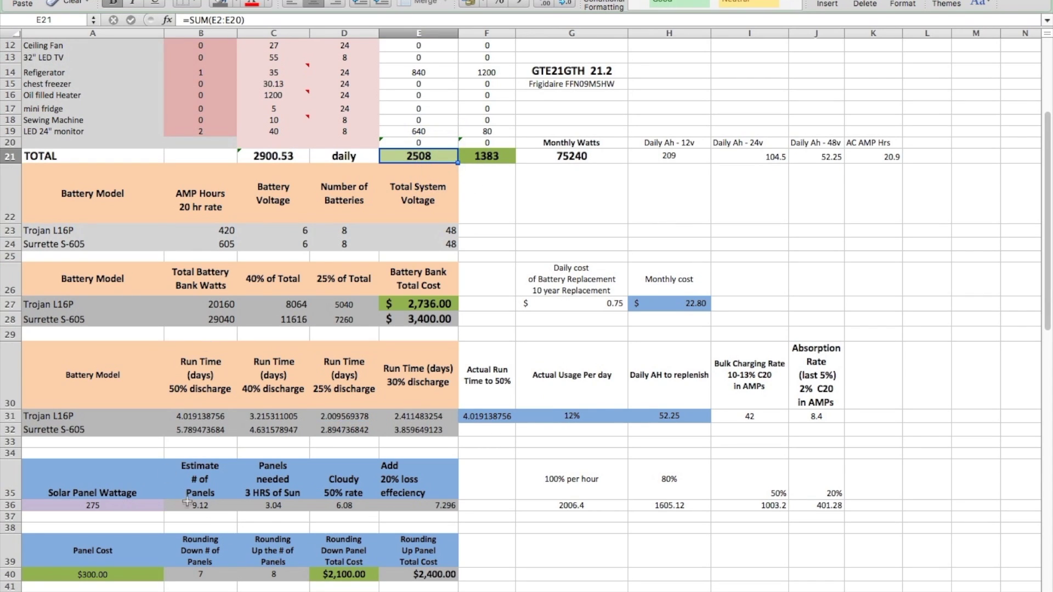
pyautogui.click(124, 507)
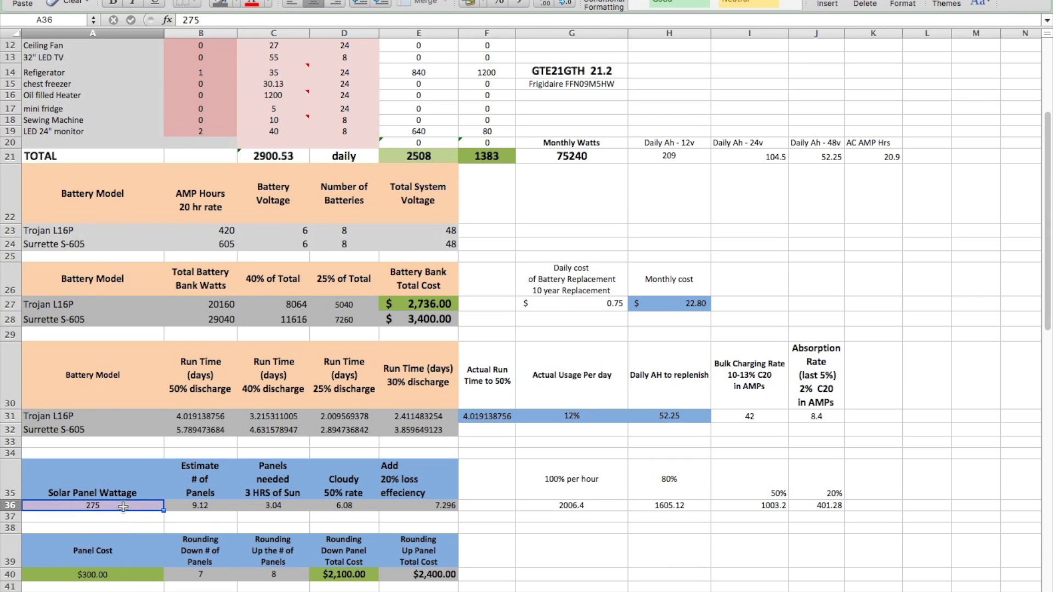
pyautogui.click(215, 507)
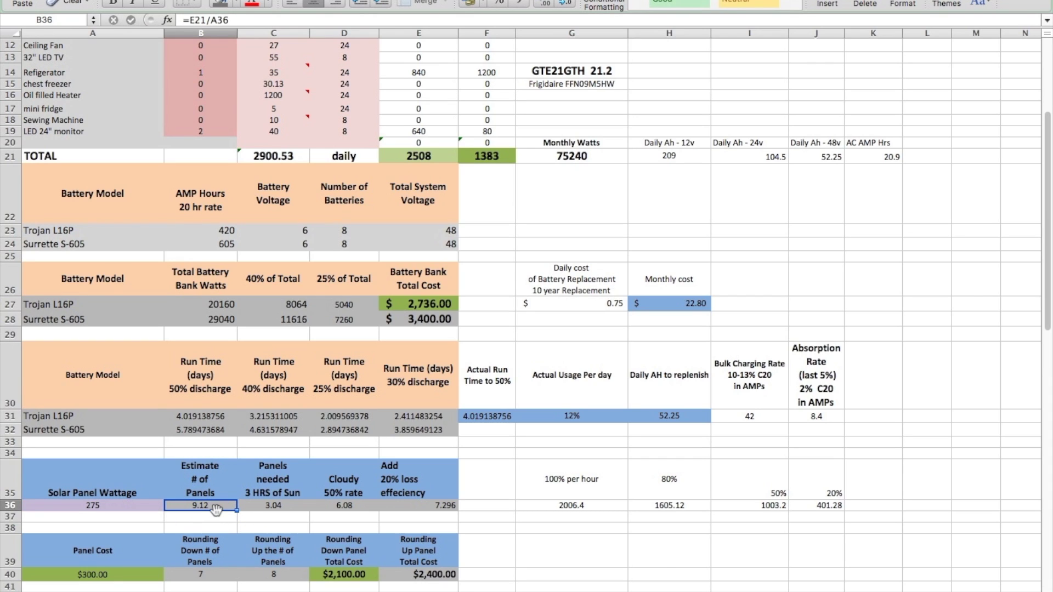
# Step: Examine the panel count formulas for 3 hours of sun, the cloudy 50% rate, 20% efficiency loss, and rounding down and up
pyautogui.click(273, 507)
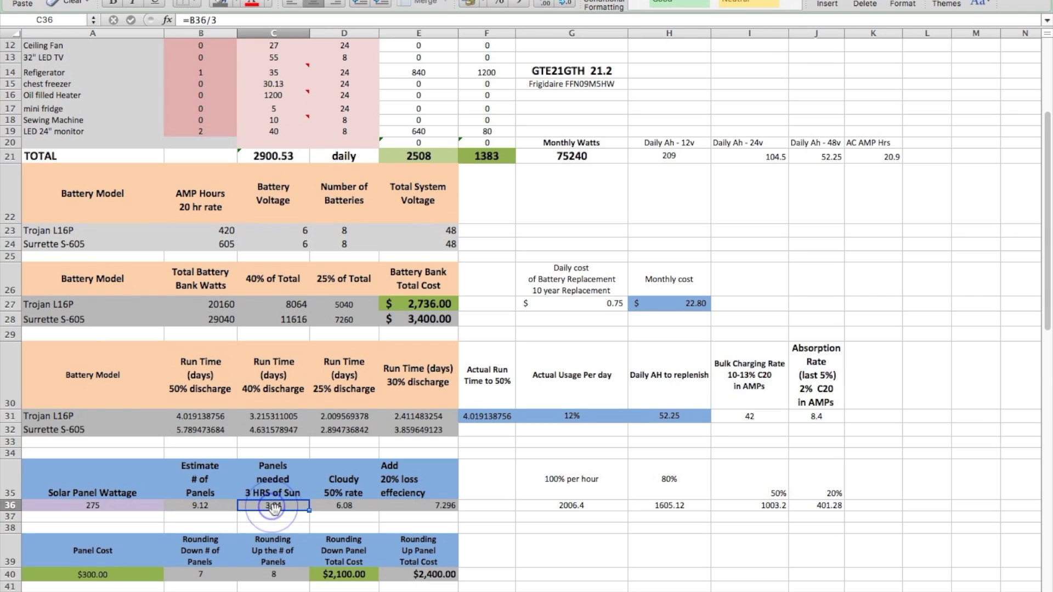
pyautogui.click(359, 506)
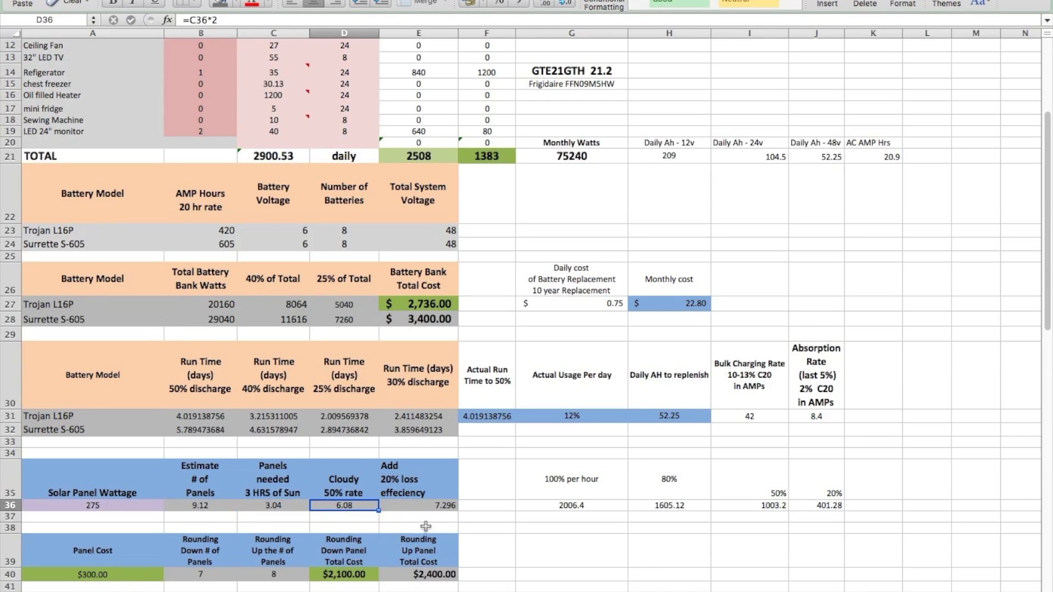
pyautogui.click(417, 508)
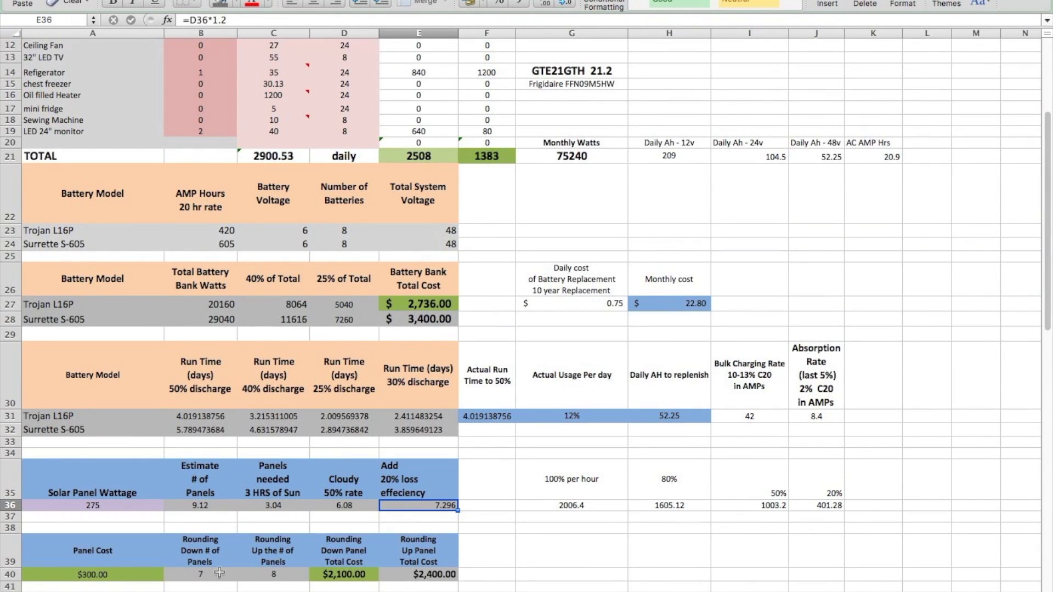
pyautogui.click(219, 572)
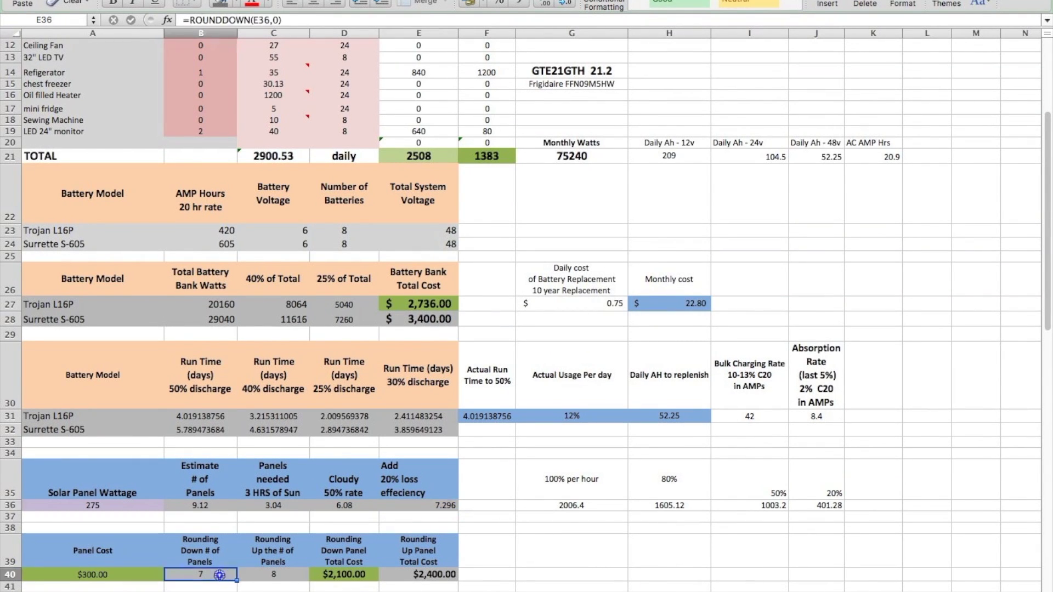
pyautogui.click(283, 575)
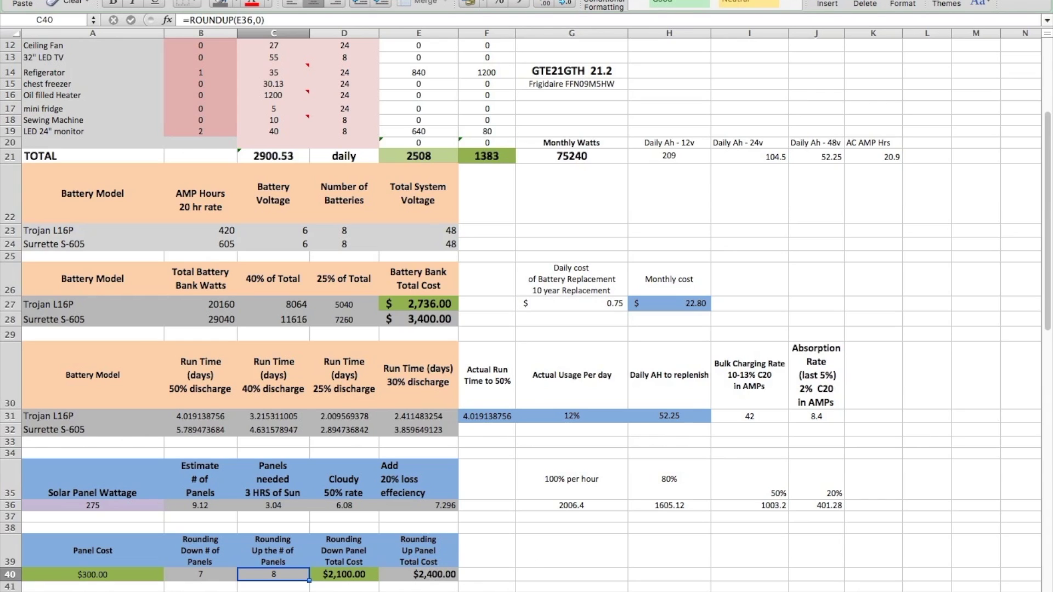
# Step: Look over the inverter setup sheet and the off-grid generator cost sheet, and return to the appliance load sheet
pyautogui.hotkey('ctrl', 'pagedown')
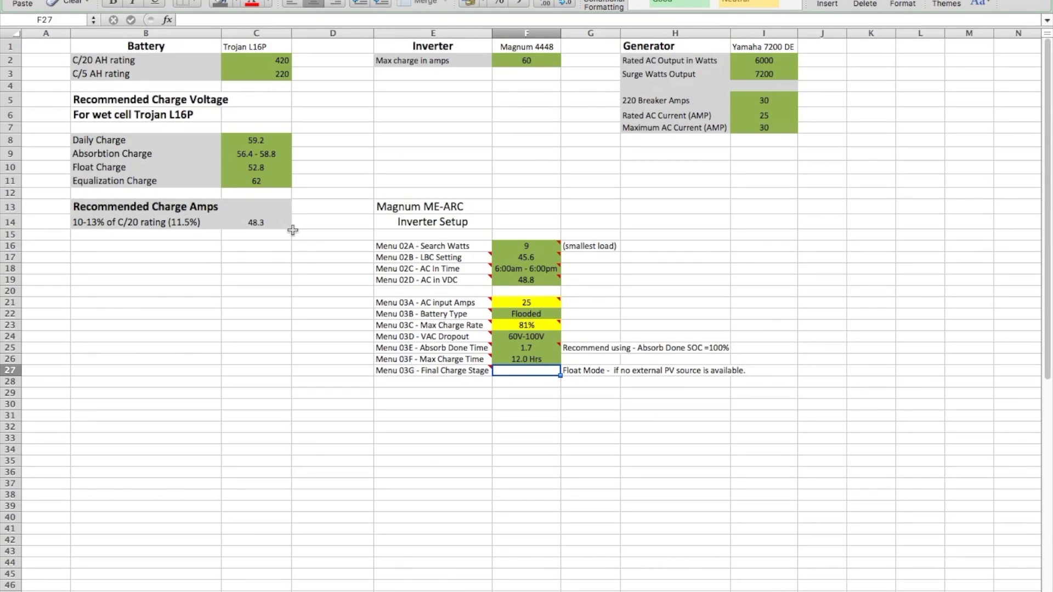
pyautogui.moveTo(439, 330)
pyautogui.hotkey('ctrl', 'pagedown')
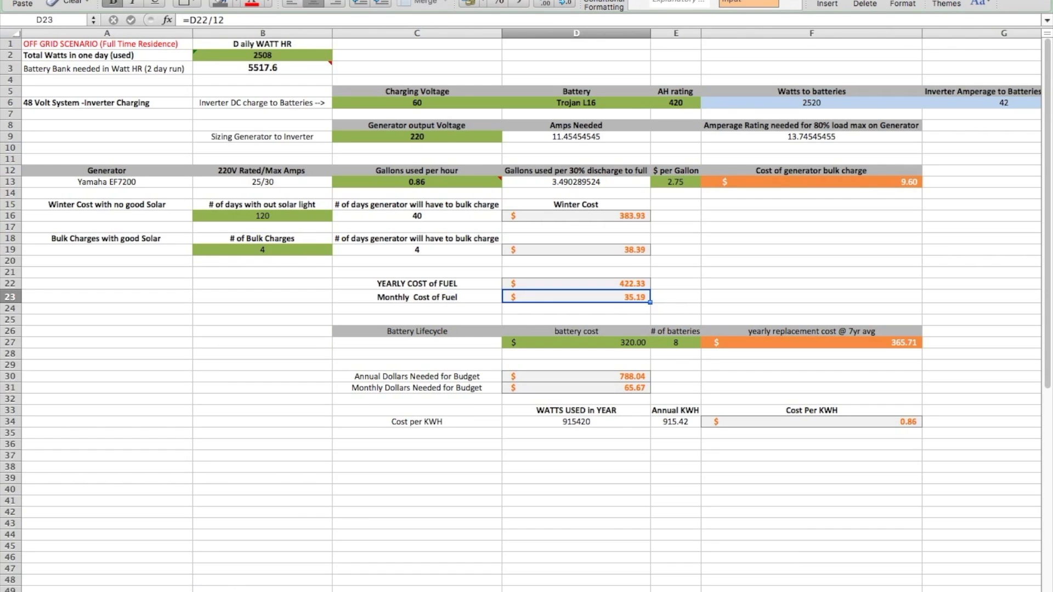
pyautogui.hotkey('ctrl', 'pagedown')
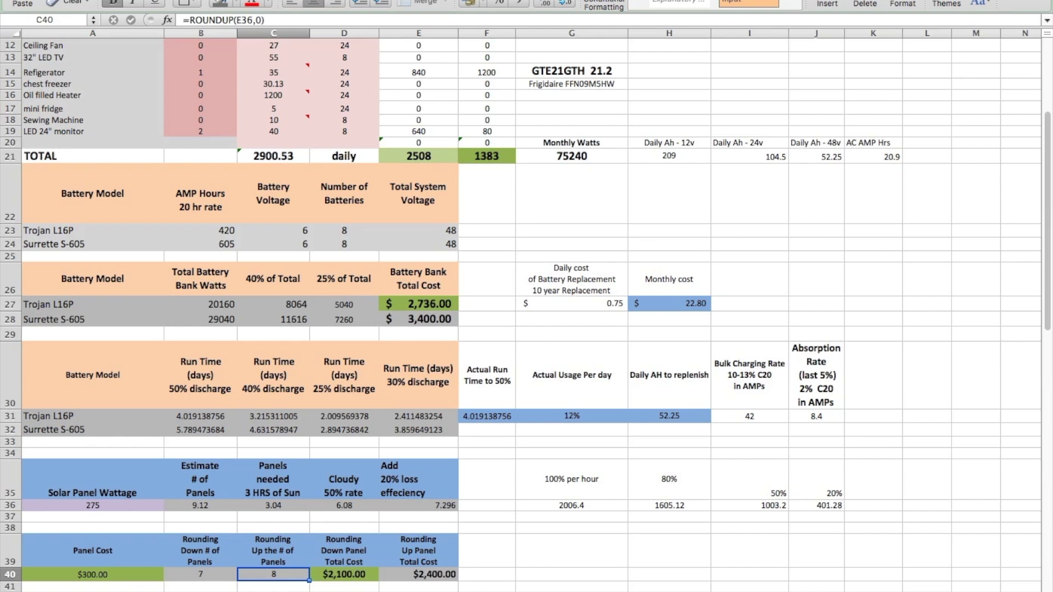